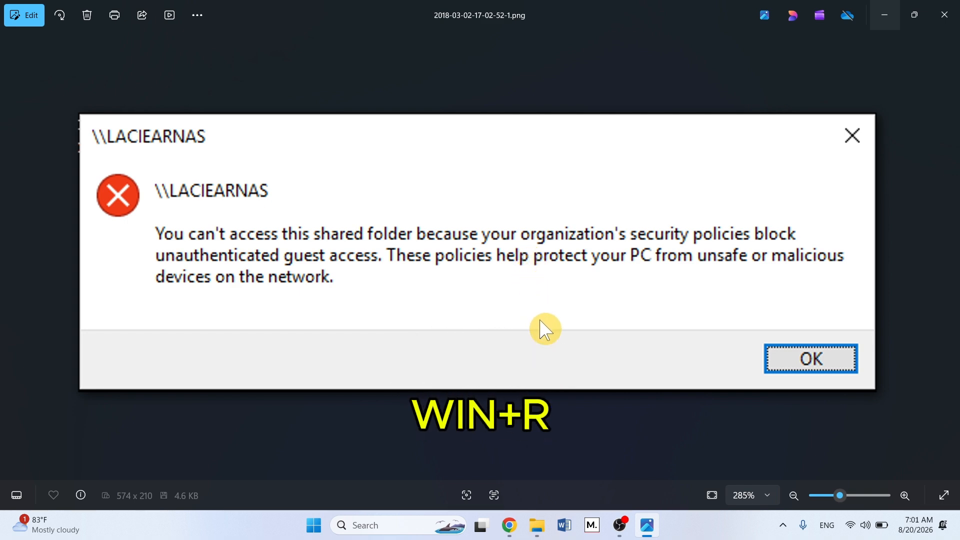
Step: Open the Local Group Policy Editor by running gpedit.msc
key(super+r)
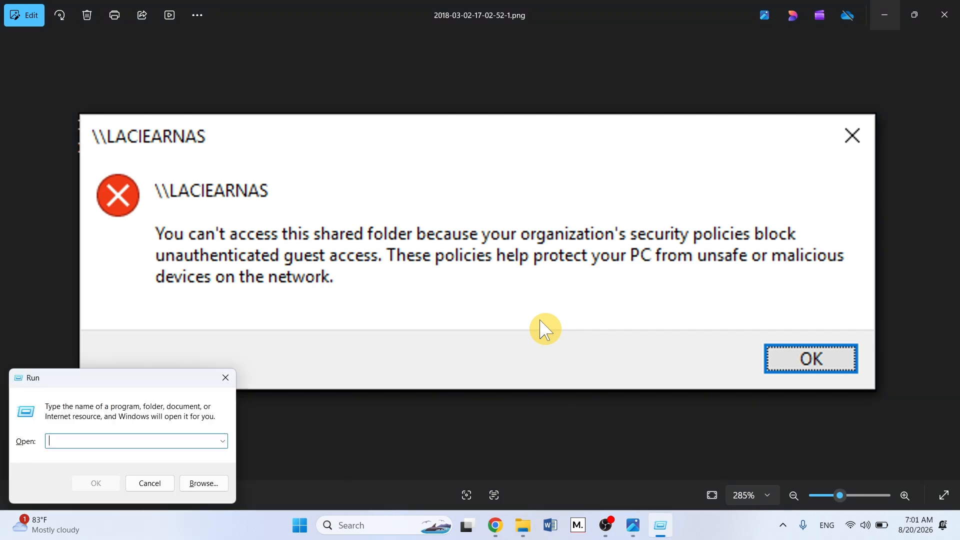
text(gpedit.msc)
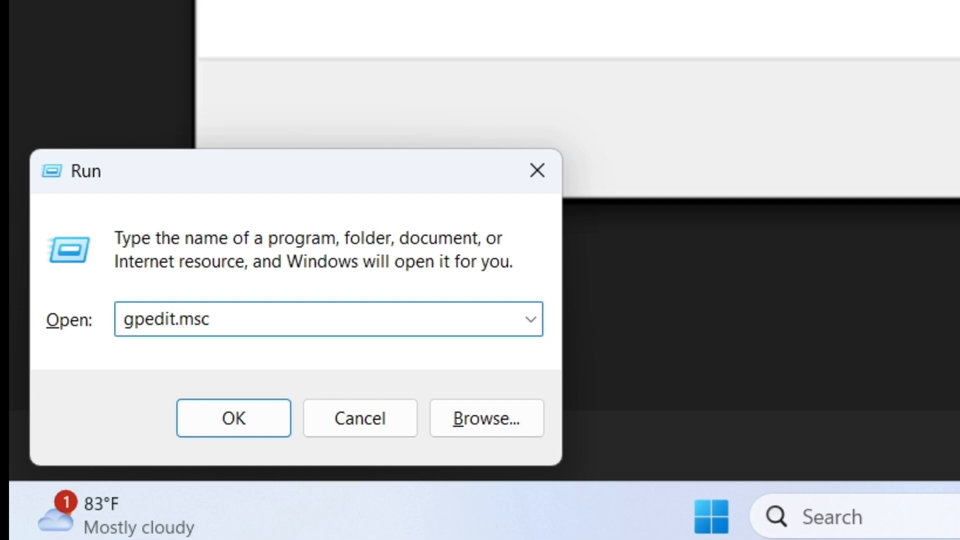
drag(295, 315, 129, 317)
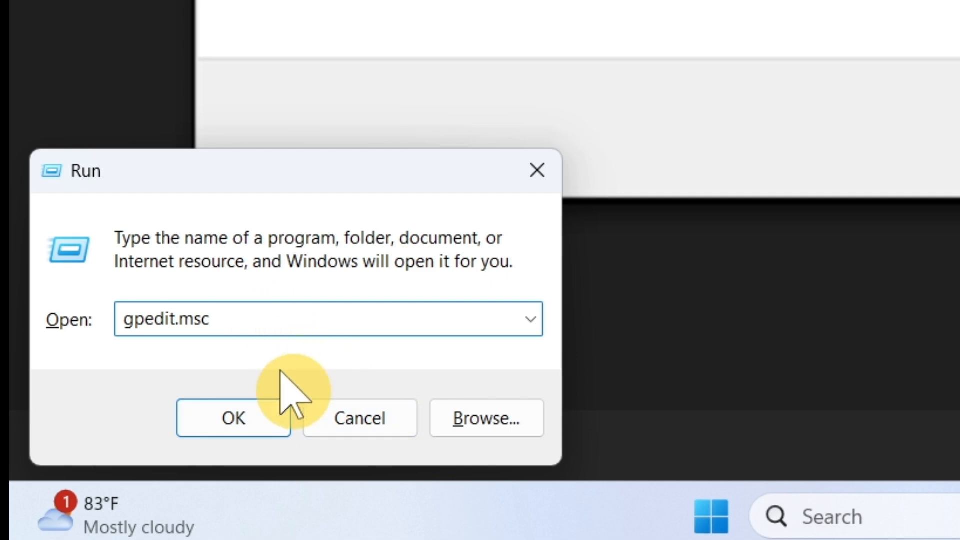
click(257, 415)
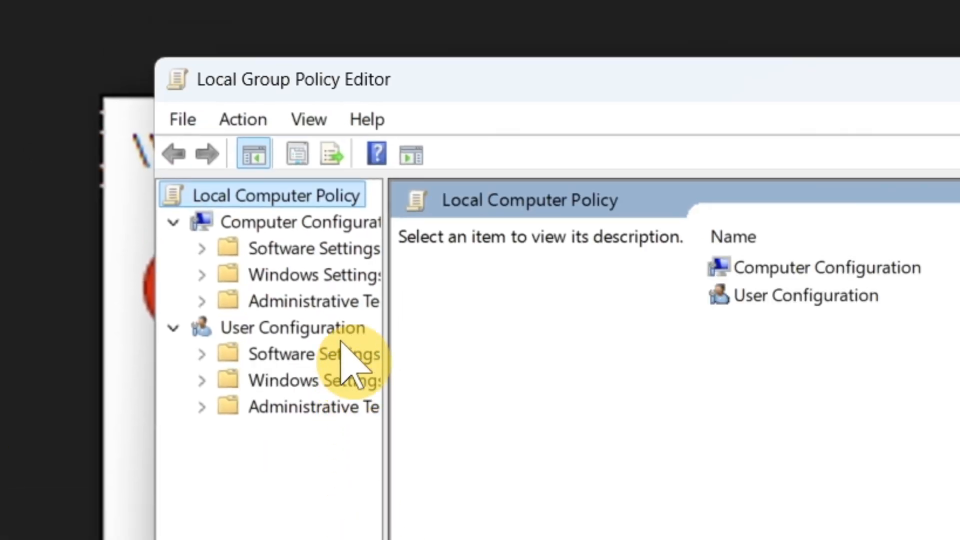
Step: Open the Lanman Workstation policies under Computer Configuration > Administrative Templates > Network
click(321, 310)
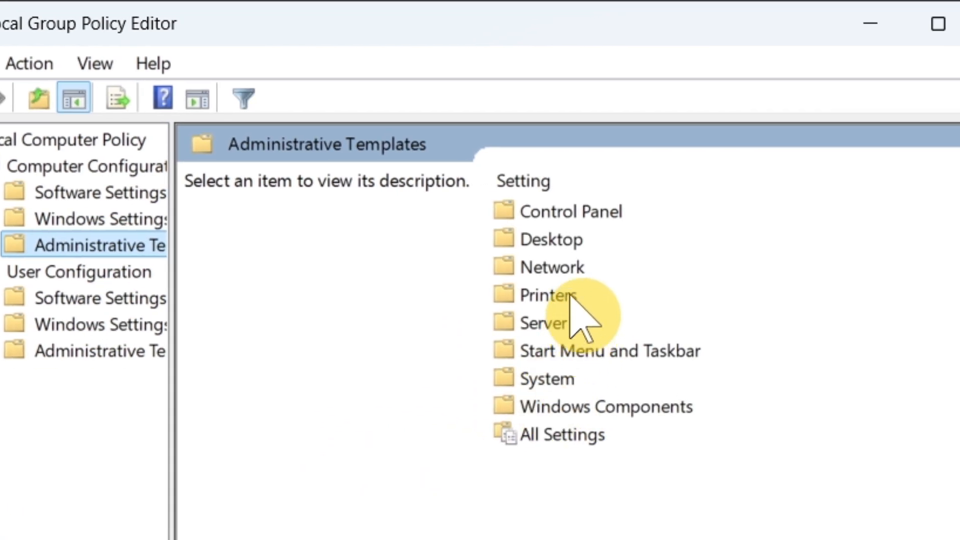
double_click(570, 268)
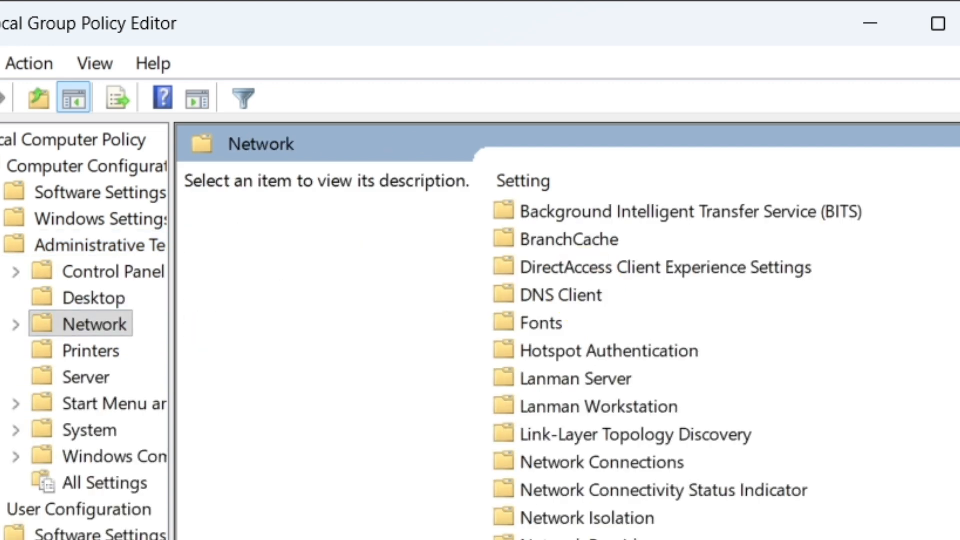
double_click(624, 407)
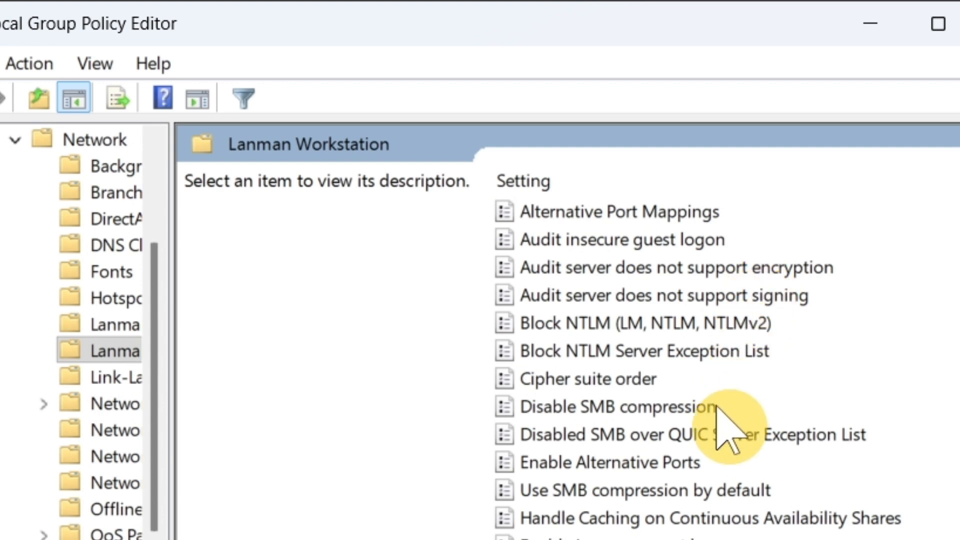
Step: Set the "Enable insecure guest logons" policy to Enabled, save it, and maximize the policy editor window
scroll(701, 511, down, 1)
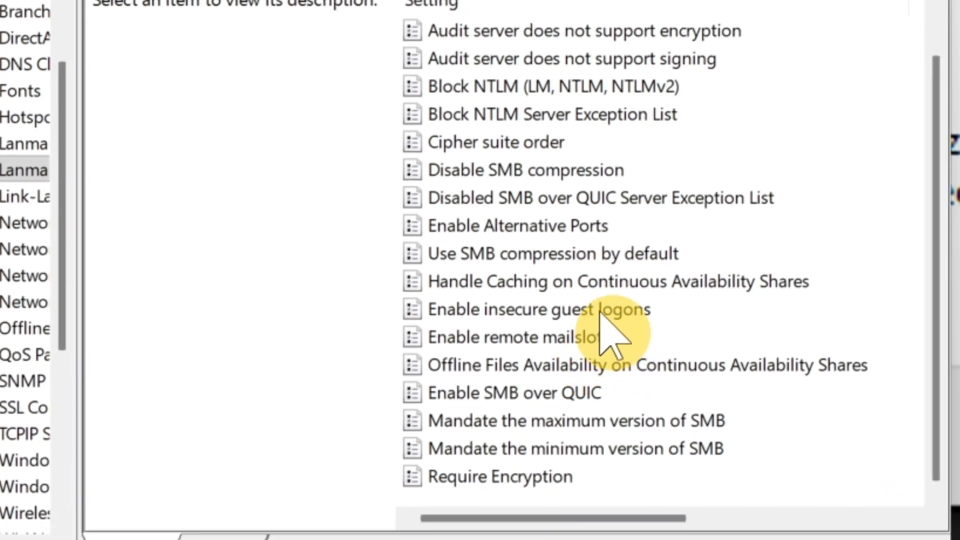
click(725, 494)
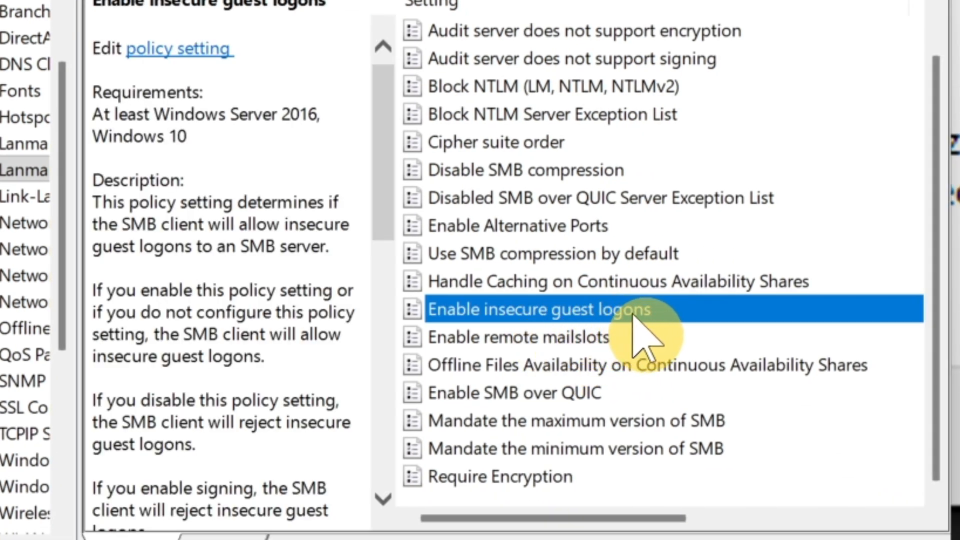
right_click(665, 322)
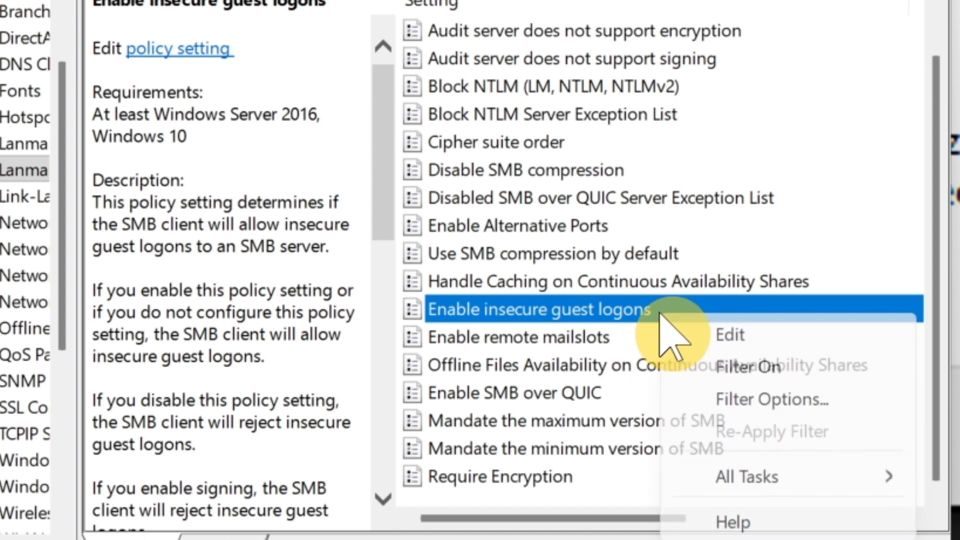
click(730, 326)
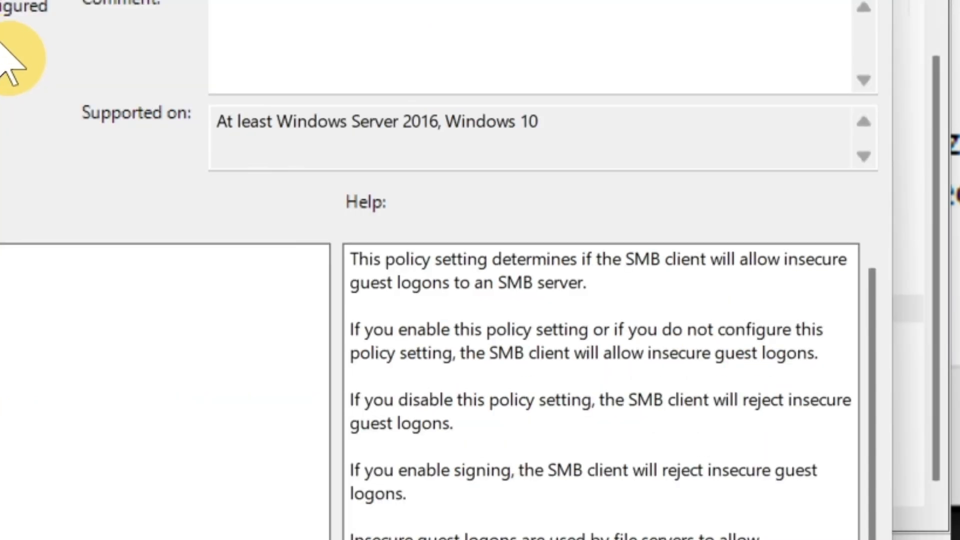
click(120, 211)
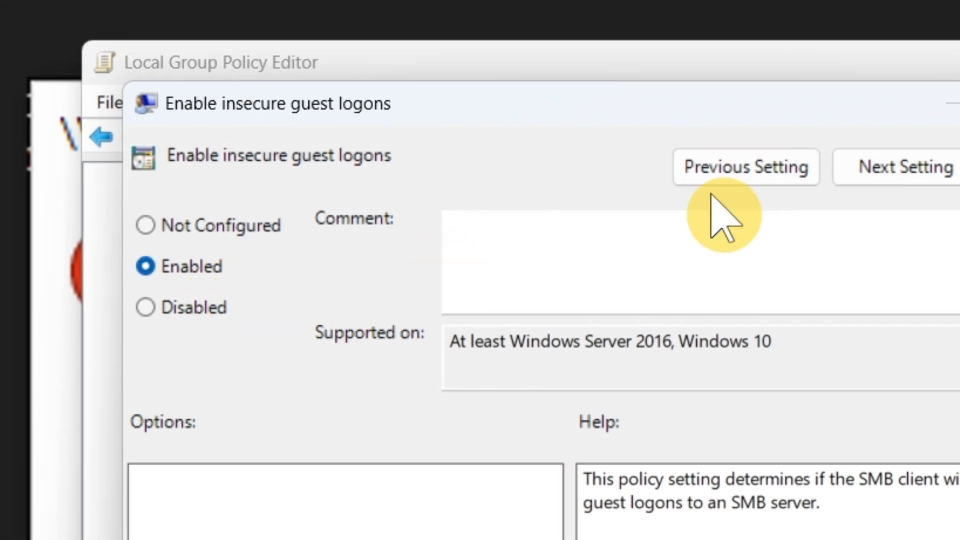
drag(883, 121, 946, 19)
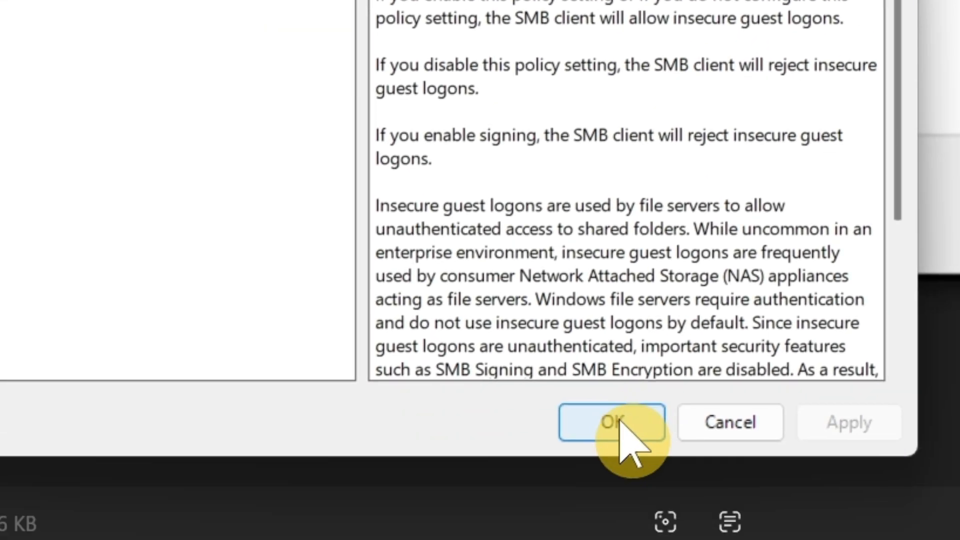
click(620, 421)
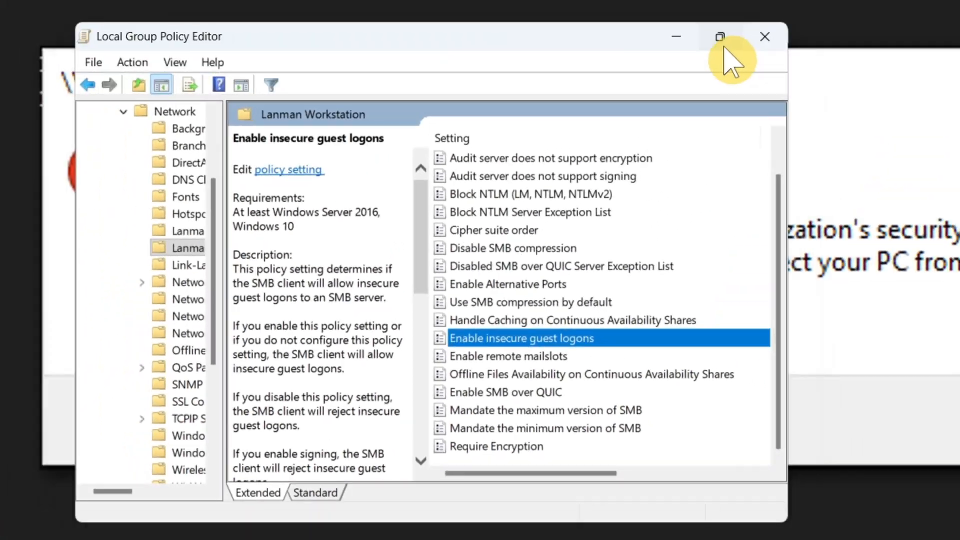
click(722, 43)
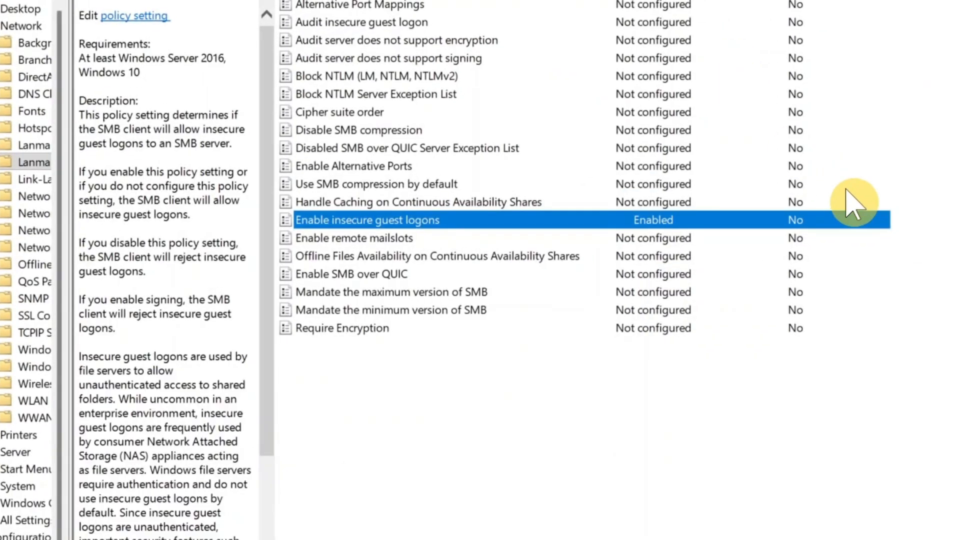
Step: Collapse Administrative Templates and open Computer Configuration > Windows Settings > Security Settings > Local Policies > Security Options
click(21, 26)
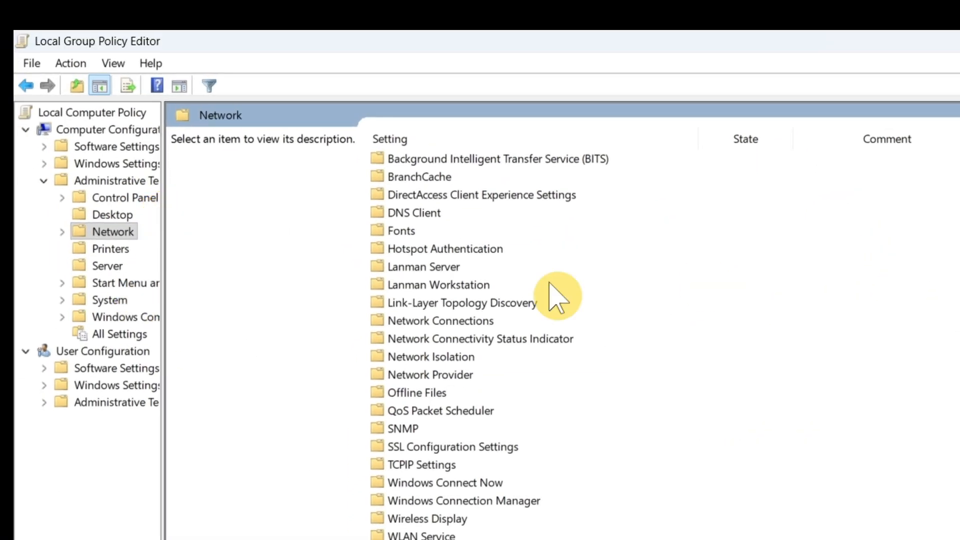
click(44, 182)
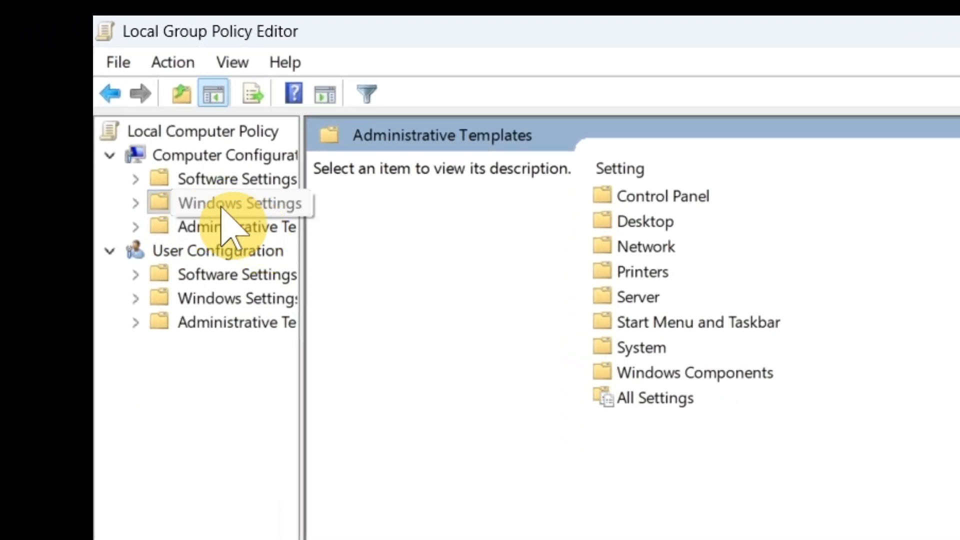
click(241, 205)
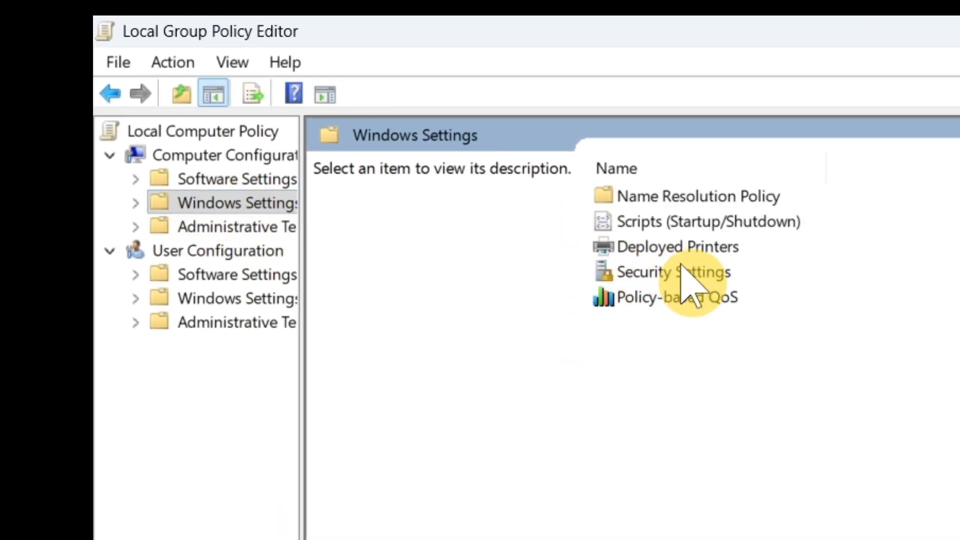
double_click(695, 275)
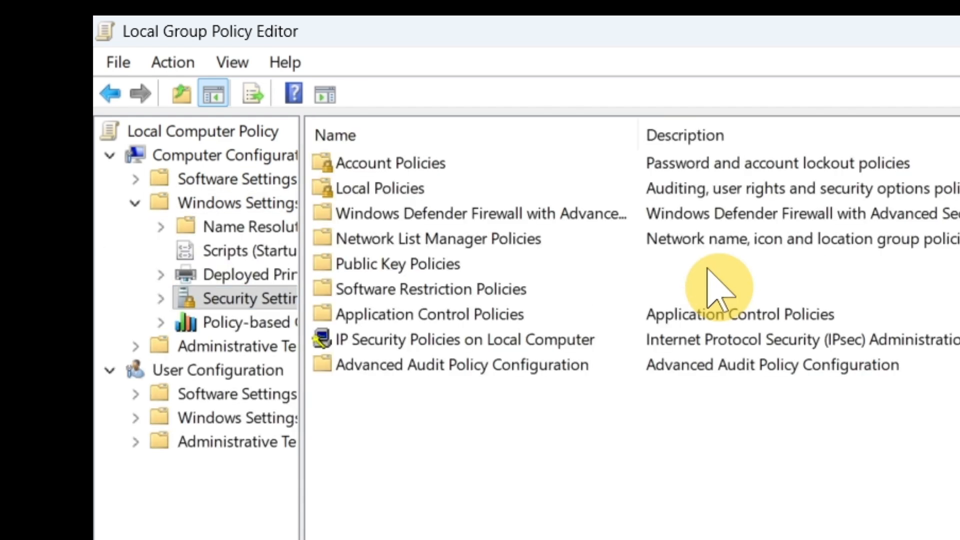
double_click(460, 189)
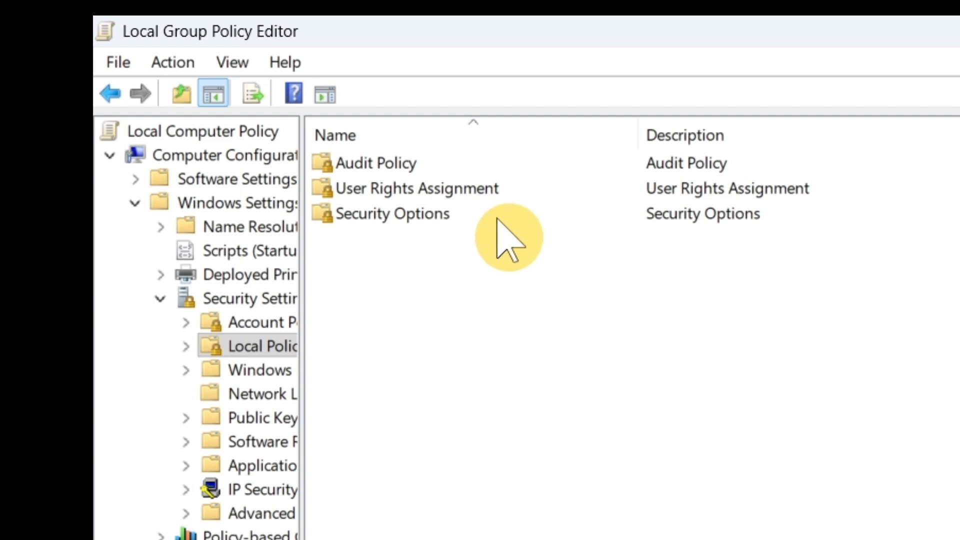
double_click(523, 216)
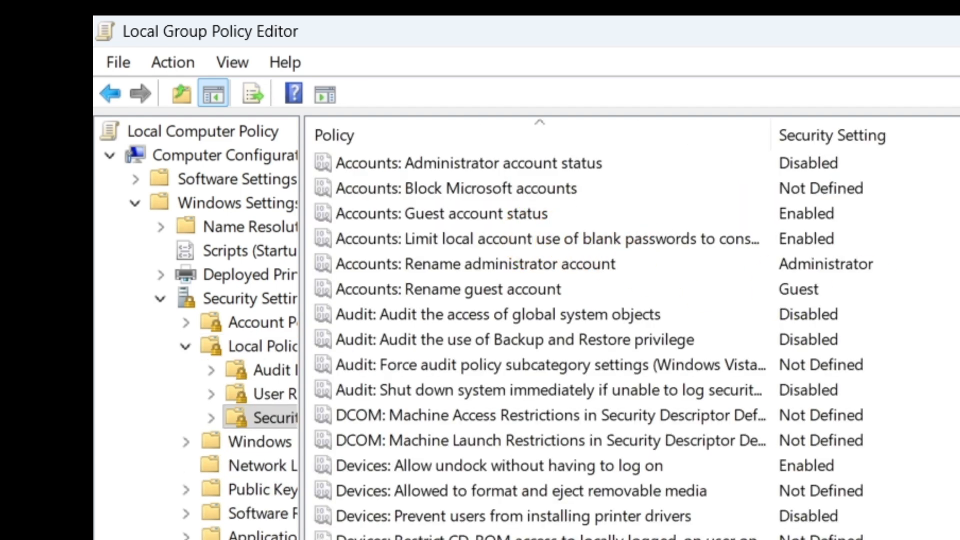
Step: Set the policy "Microsoft network client: Digitally sign communications (always)" to Disabled and save it
click(456, 473)
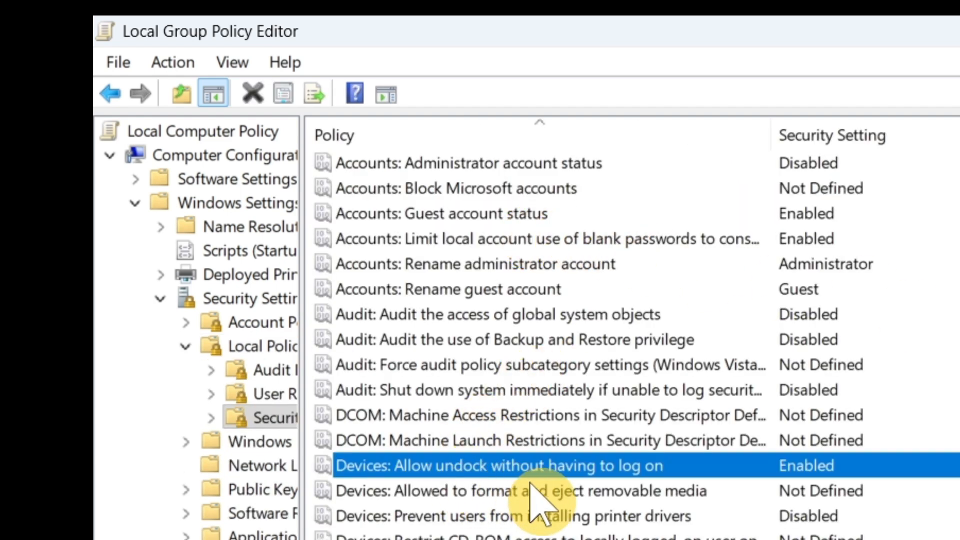
key(m)
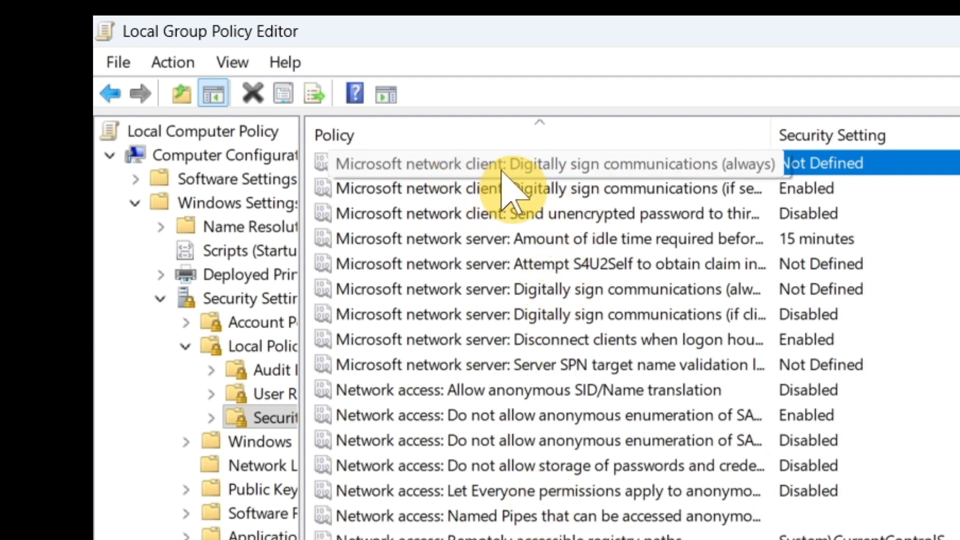
right_click(654, 168)
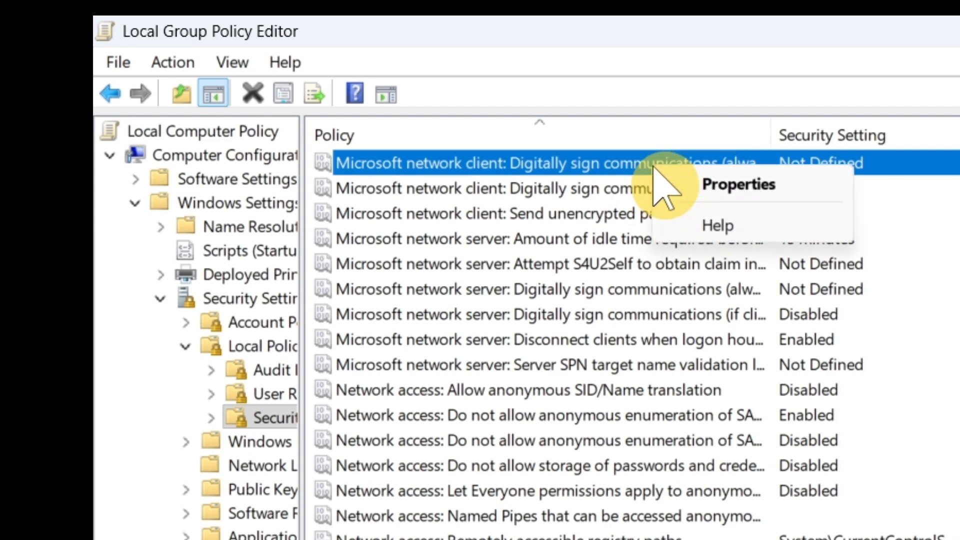
double_click(598, 162)
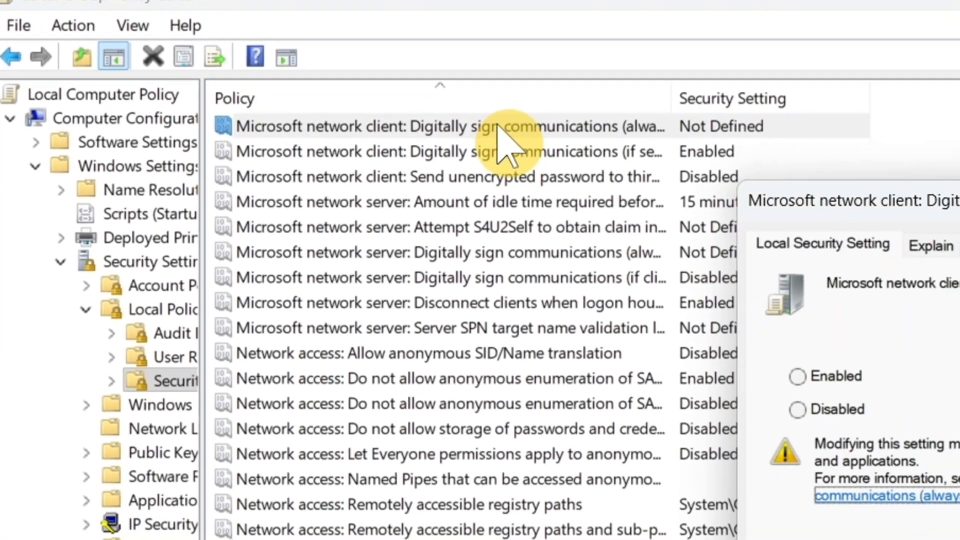
click(798, 409)
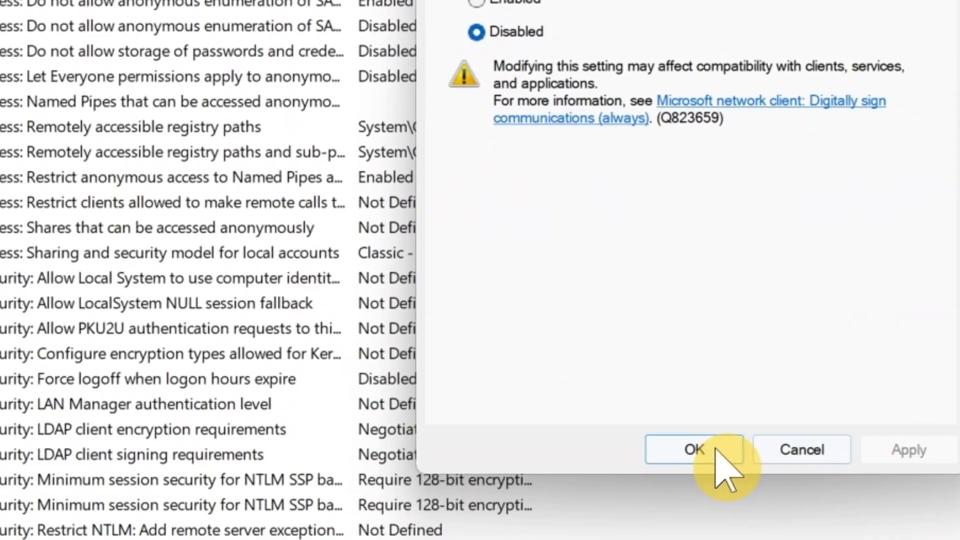
click(715, 449)
Step: Set "Microsoft network client: Digitally sign communications (if server agrees)" to Disabled, save it, and close the policy editor
click(671, 35)
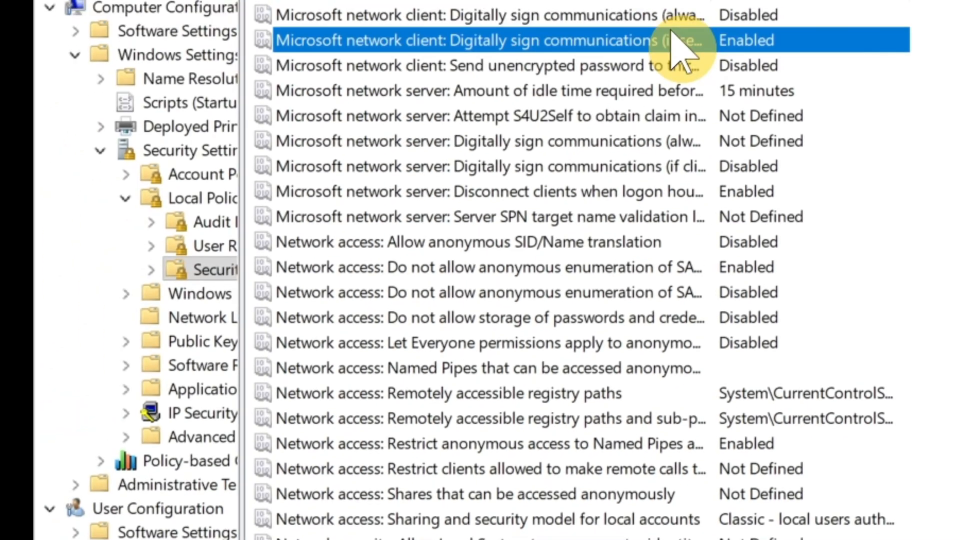
double_click(547, 43)
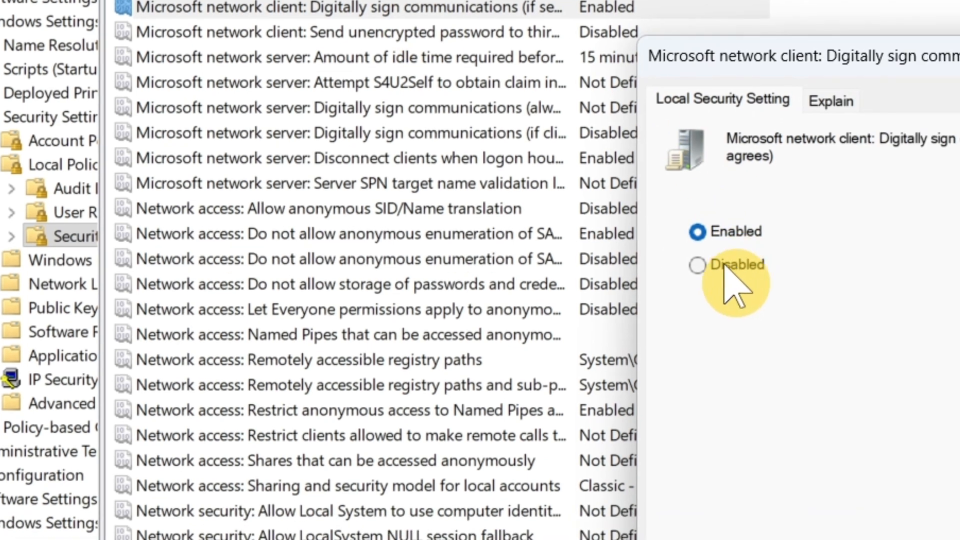
click(724, 265)
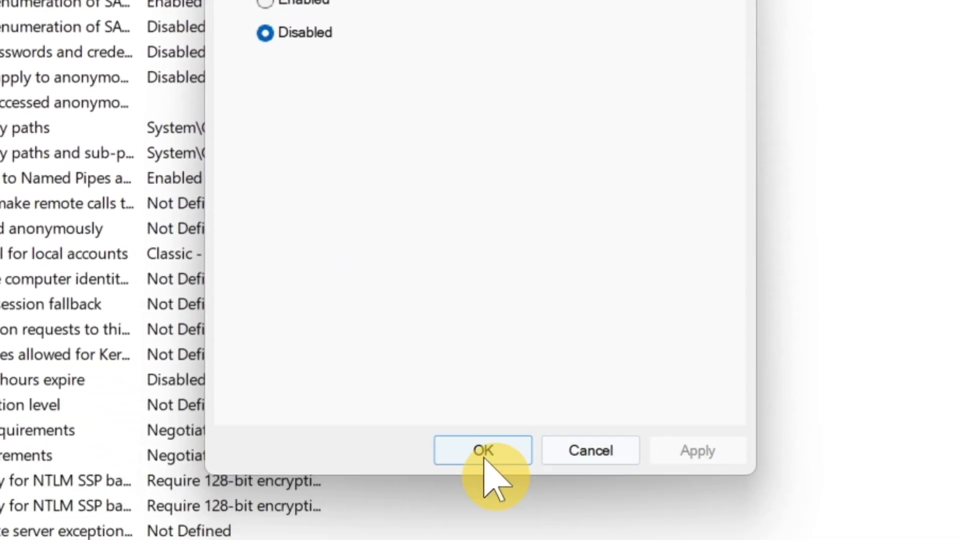
click(485, 452)
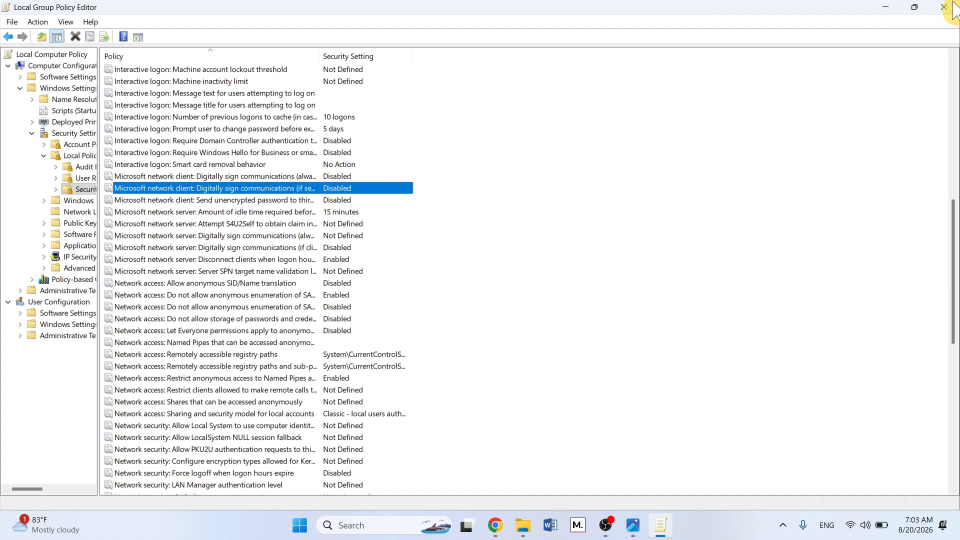
click(950, 7)
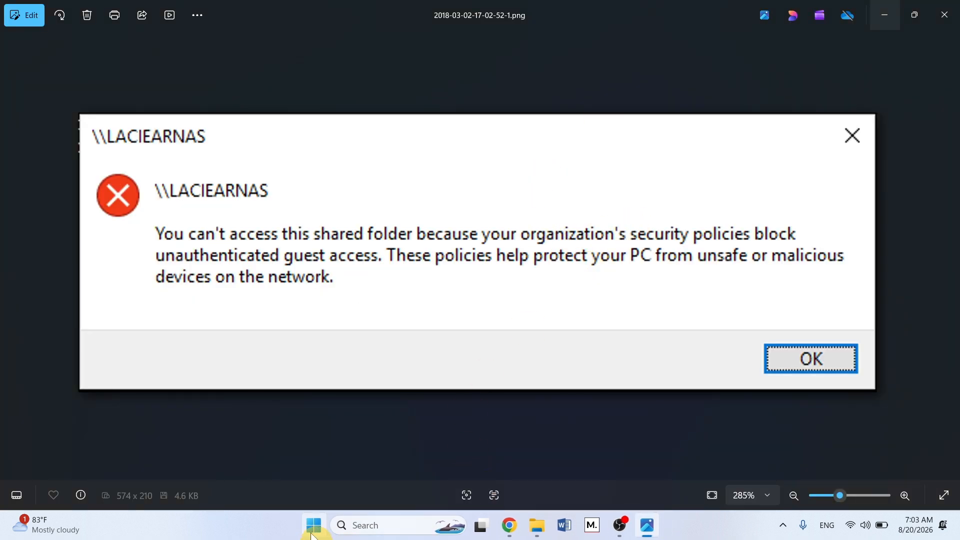
Step: Open the Registry Editor by running regedit
right_click(312, 533)
click(328, 437)
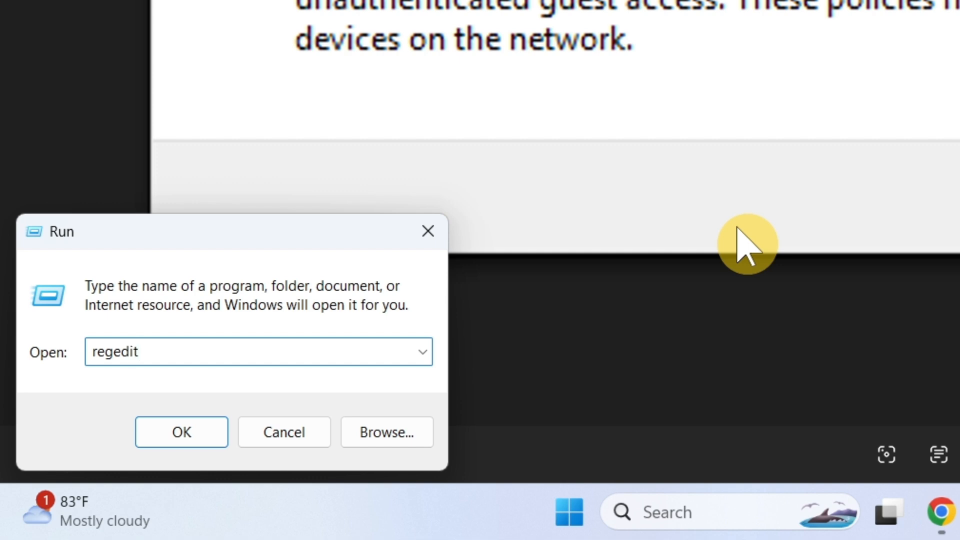
key(Return)
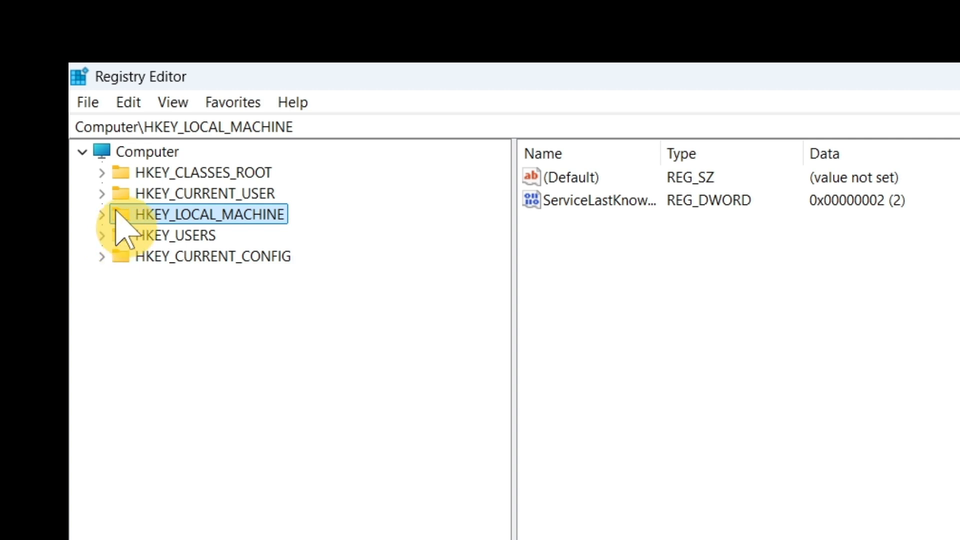
Step: Open the registry key HKEY_LOCAL_MACHINE\SOFTWARE\Policies\Microsoft\Windows\LanmanWorkstation
click(104, 215)
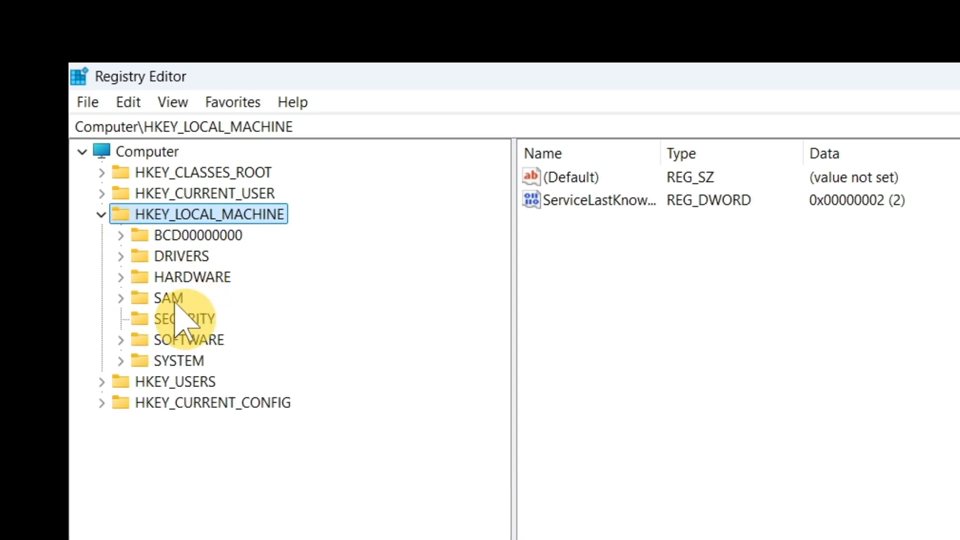
click(121, 340)
click(139, 539)
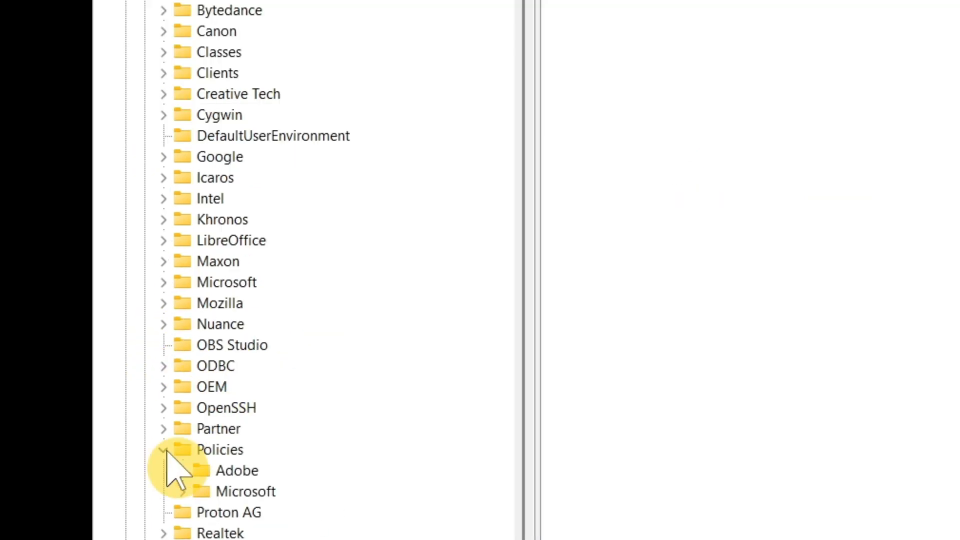
click(182, 492)
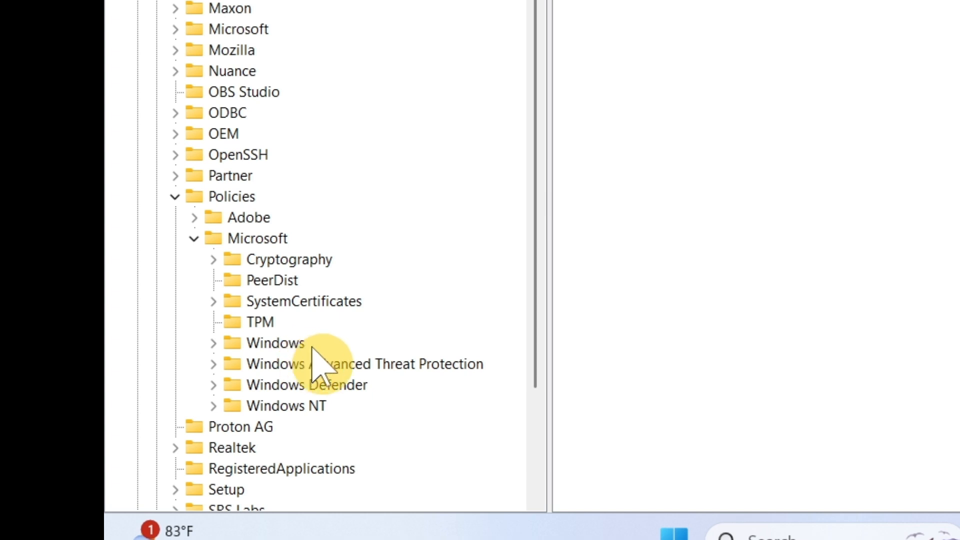
click(214, 345)
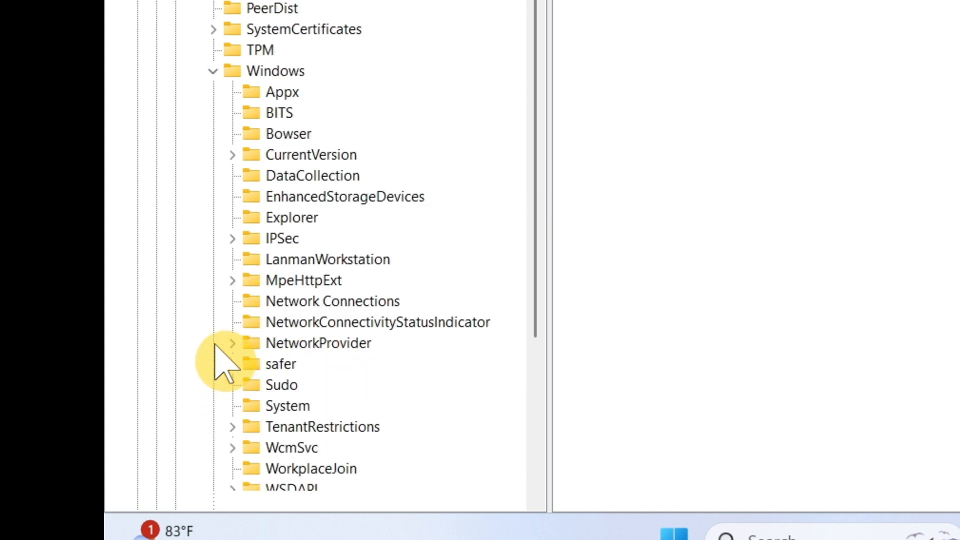
scroll(340, 263, down, 2)
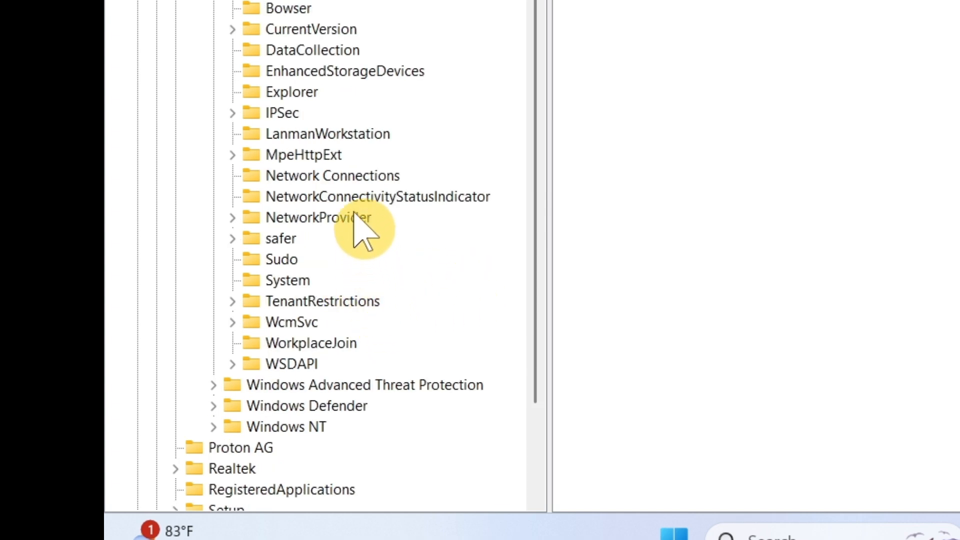
click(312, 134)
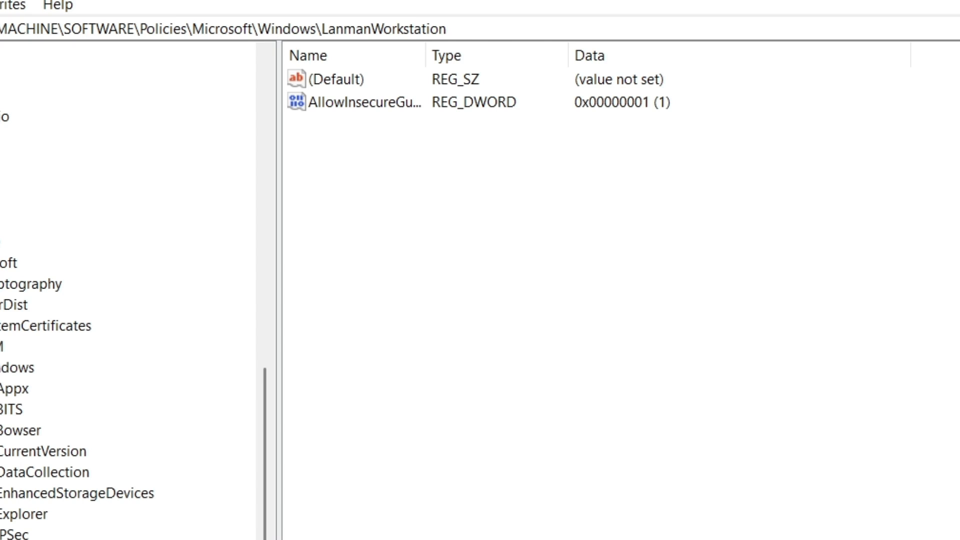
Step: Create a DWORD (32-bit) value in the LanmanWorkstation key and try to name it AllowInsecureGuestAuth
right_click(561, 350)
mouse_move(606, 359)
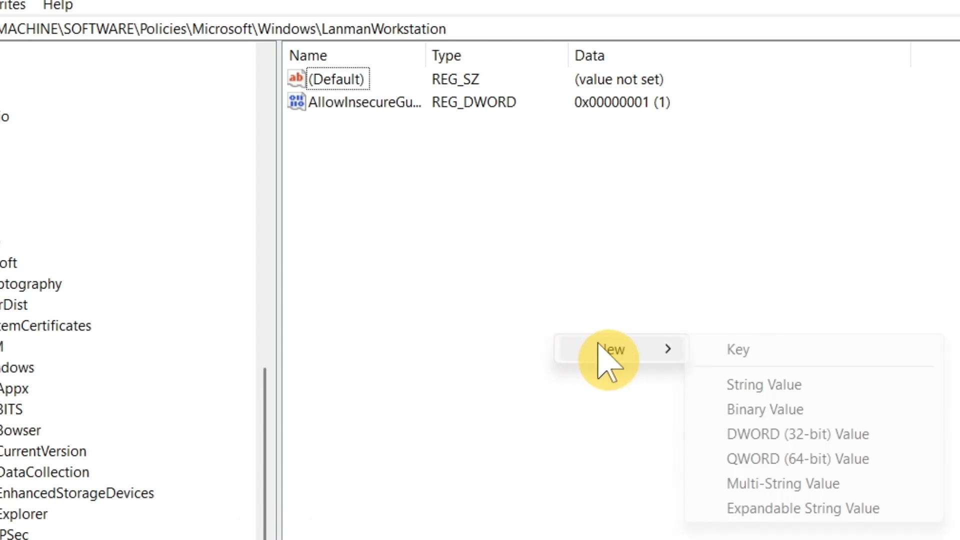
click(830, 435)
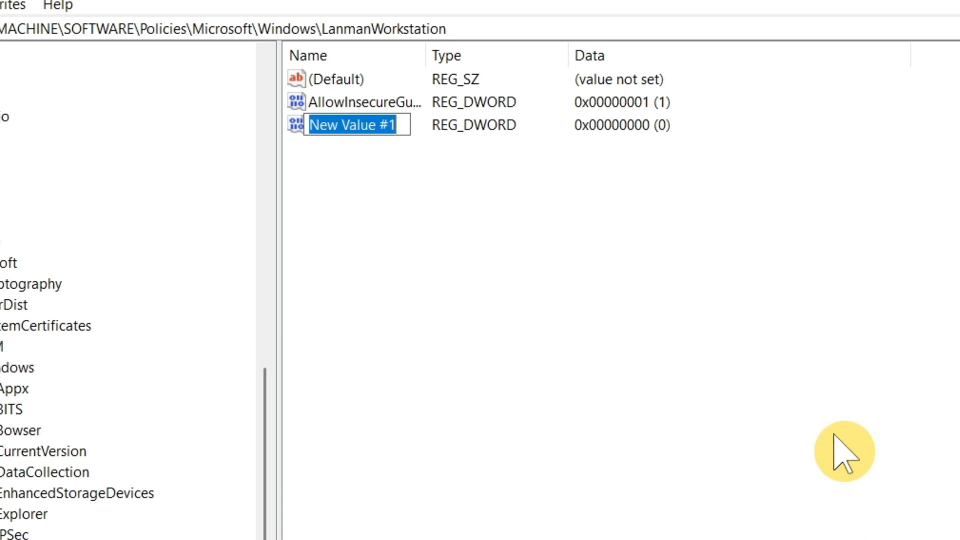
text(AllowInsecureGuestAuth)
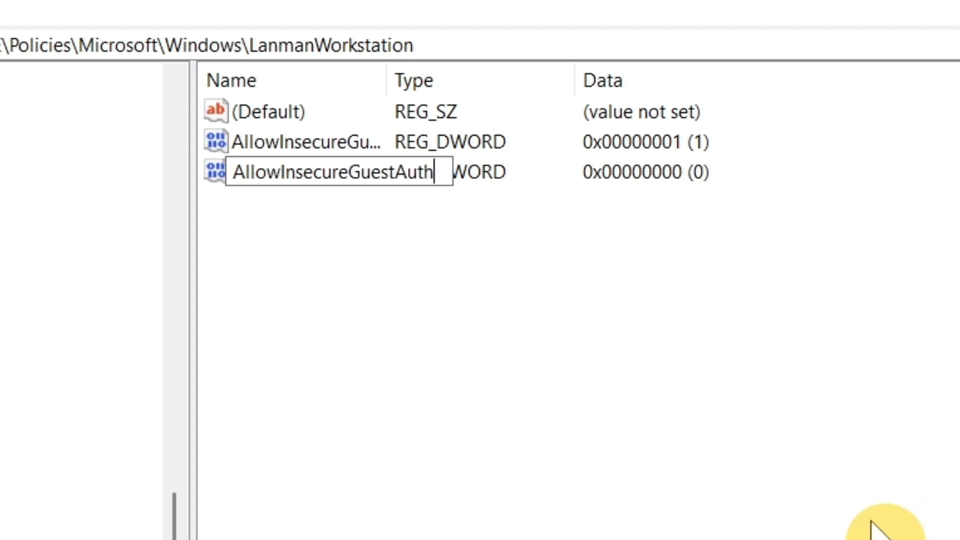
key(Return)
key(Return)
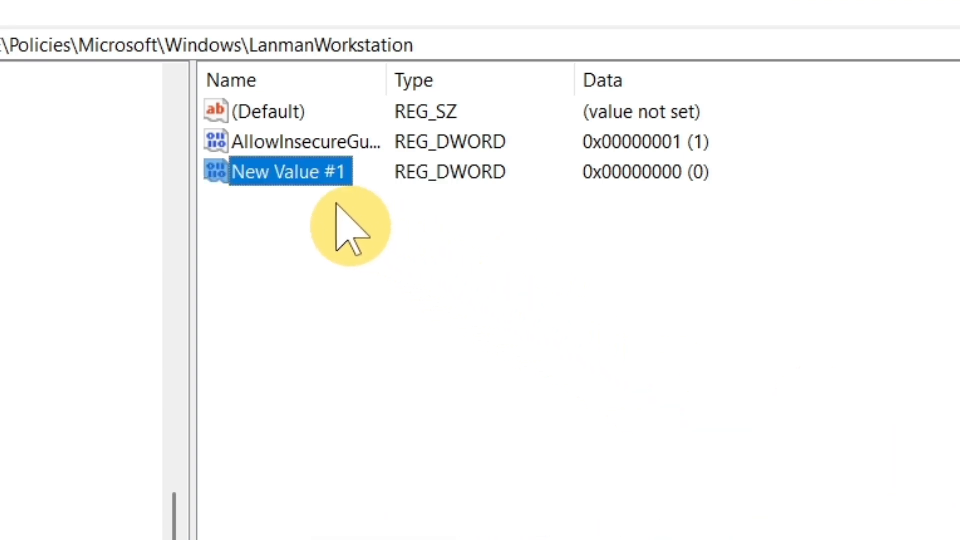
click(350, 142)
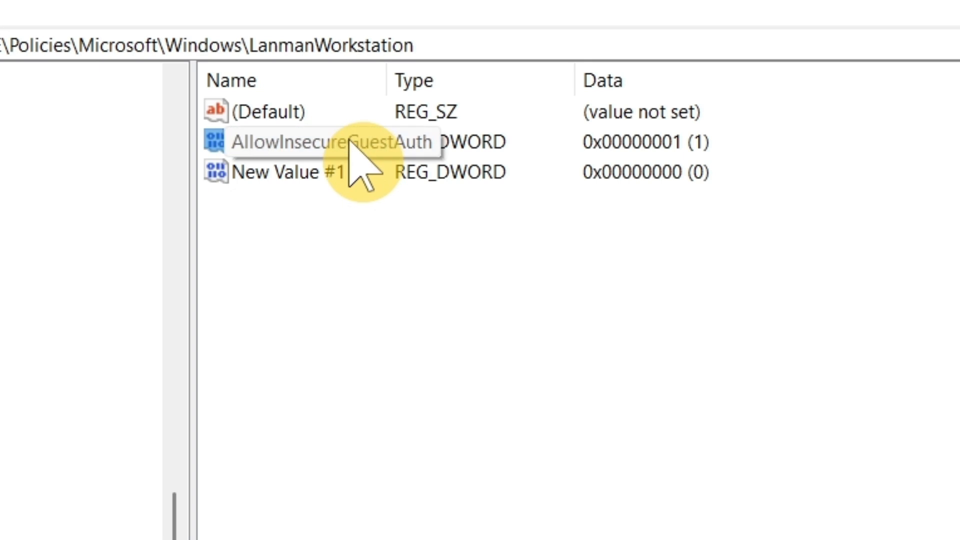
right_click(350, 142)
click(486, 270)
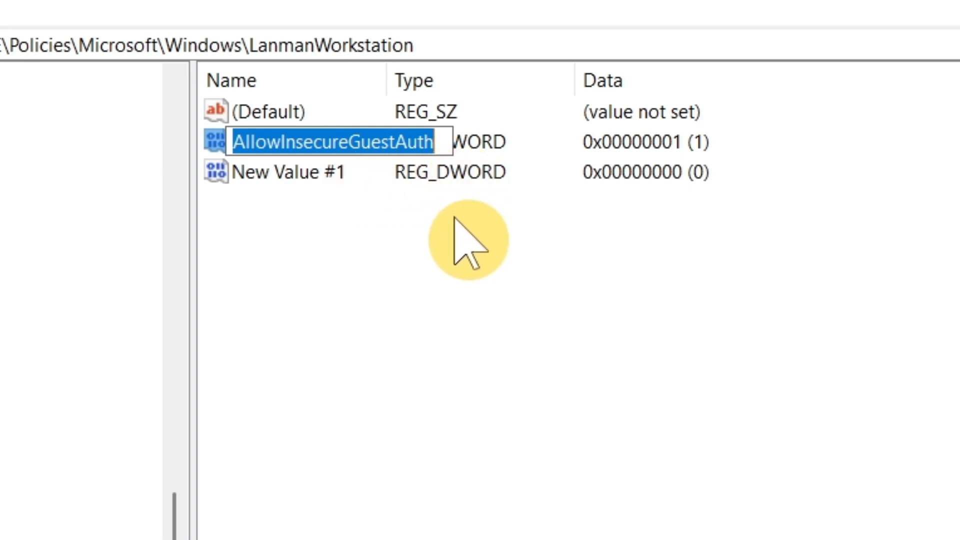
key(Return)
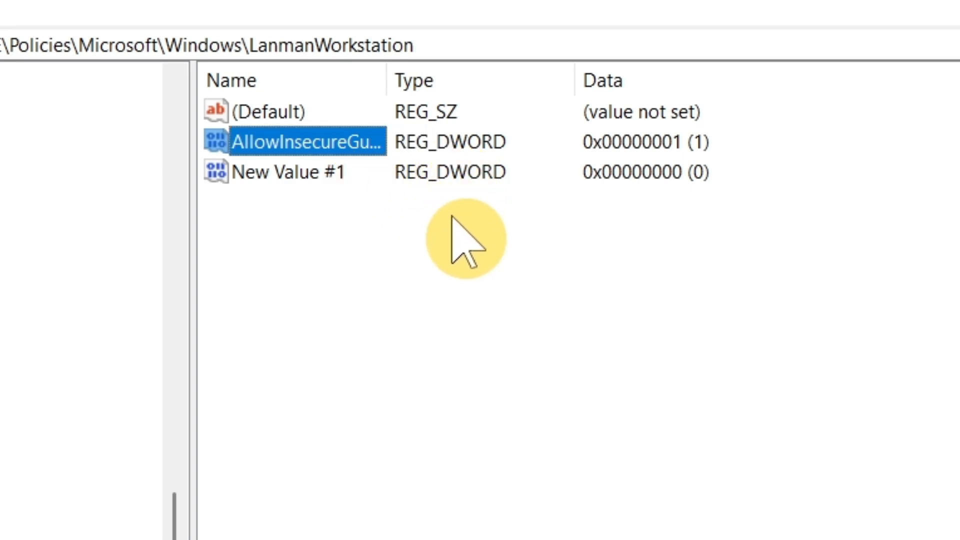
Step: Set the value data of the existing AllowInsecureGuestAuth entry to 1, save it, and close the Registry Editor
right_click(328, 143)
click(385, 161)
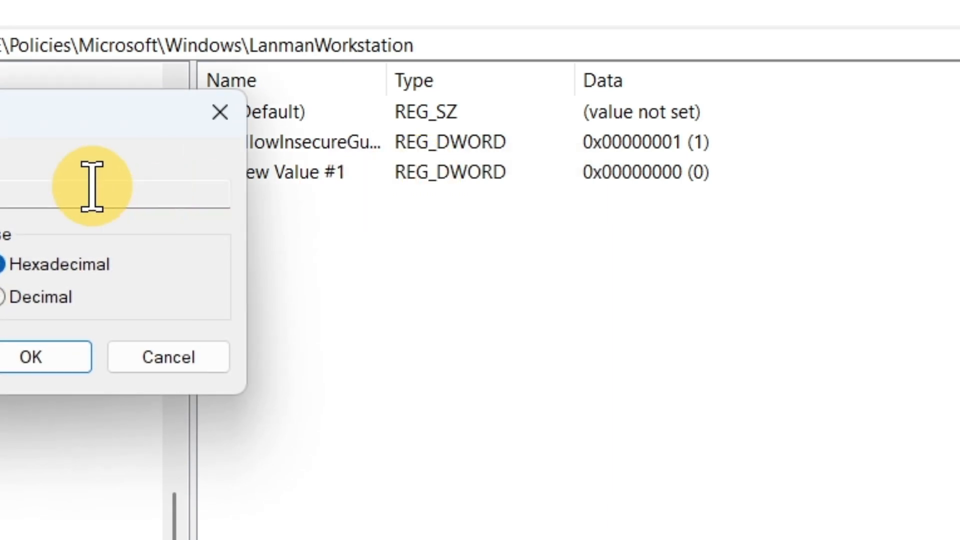
drag(1, 141, 660, 253)
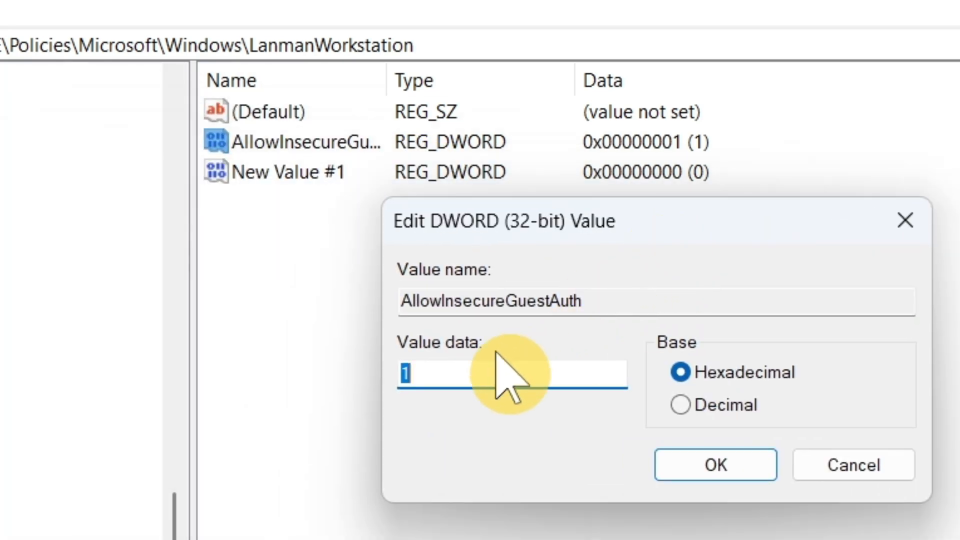
drag(525, 369, 332, 370)
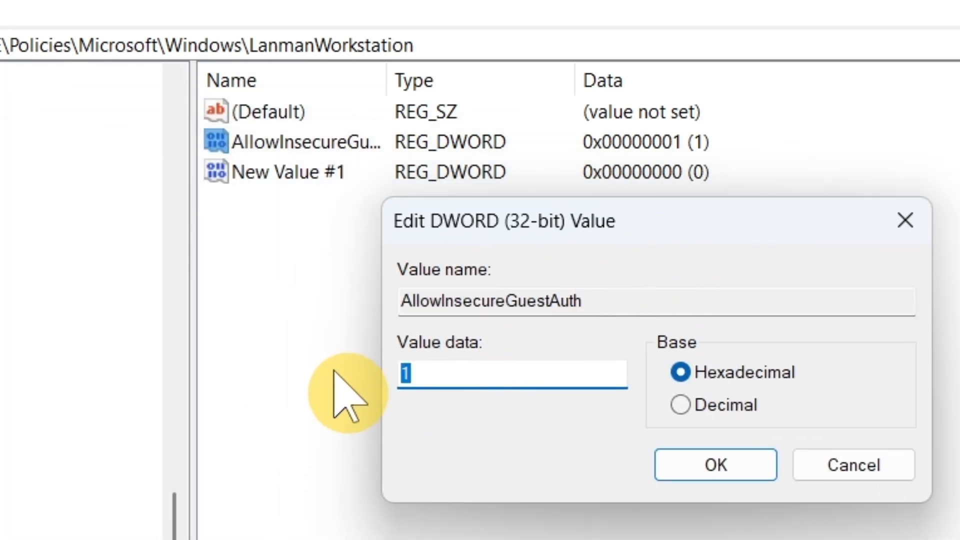
text(1)
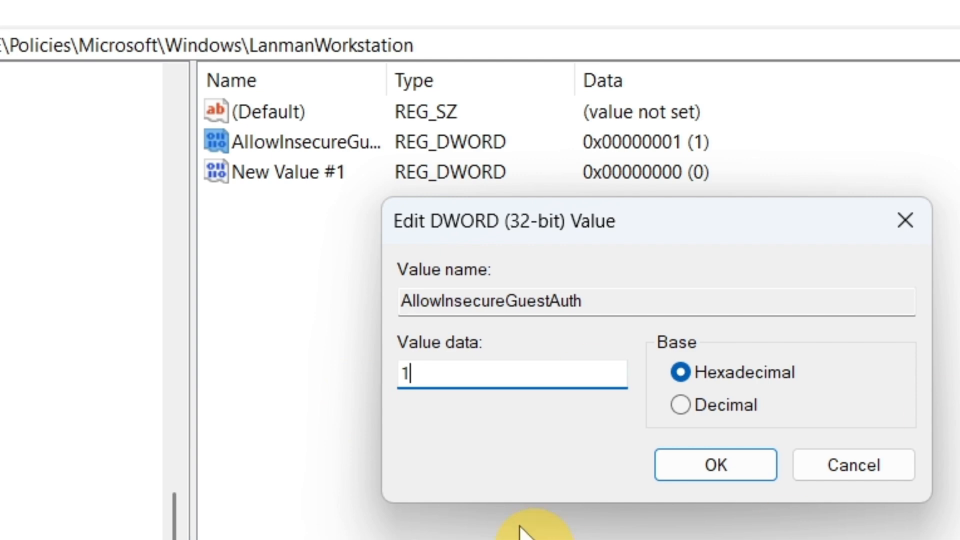
click(720, 463)
click(554, 395)
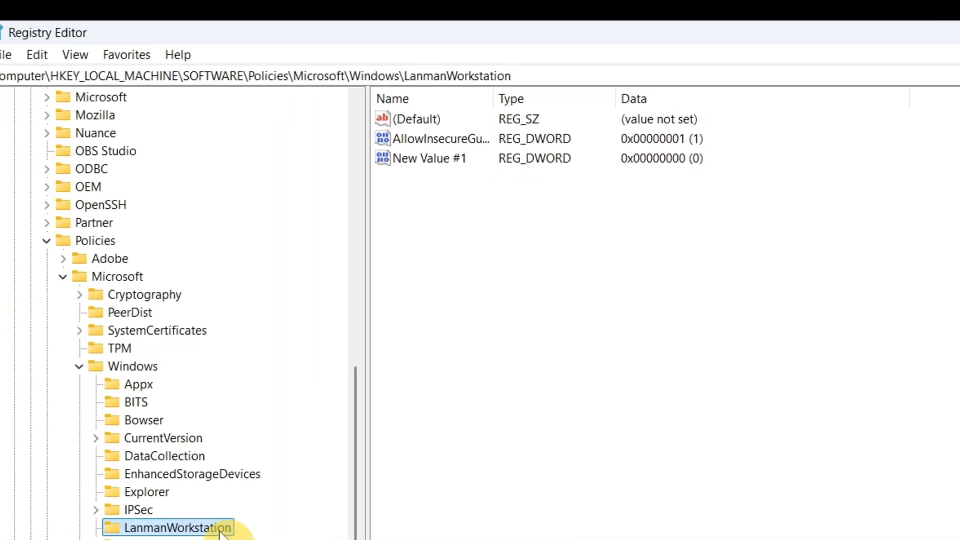
click(436, 129)
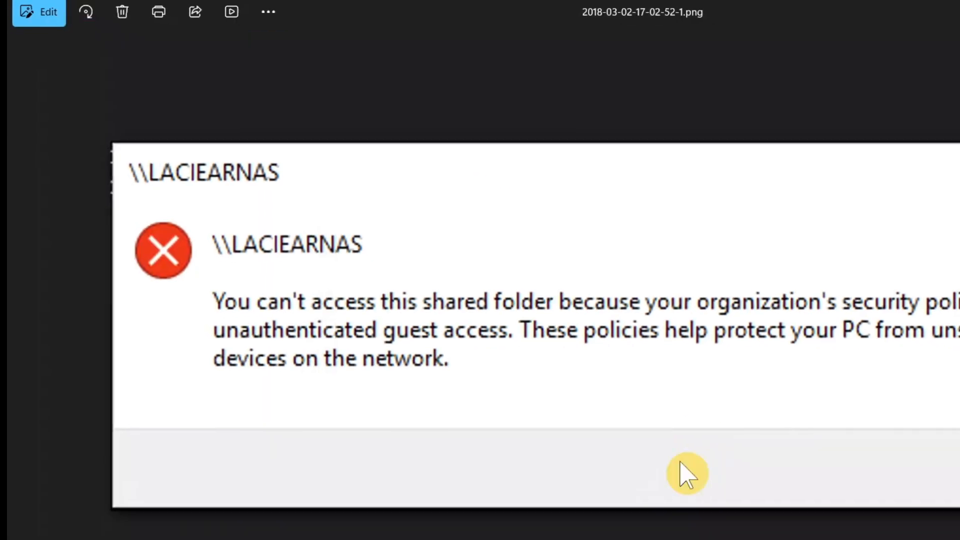
Step: Bring up the computer's power options to view Restart, and dismiss them without choosing one
key(super)
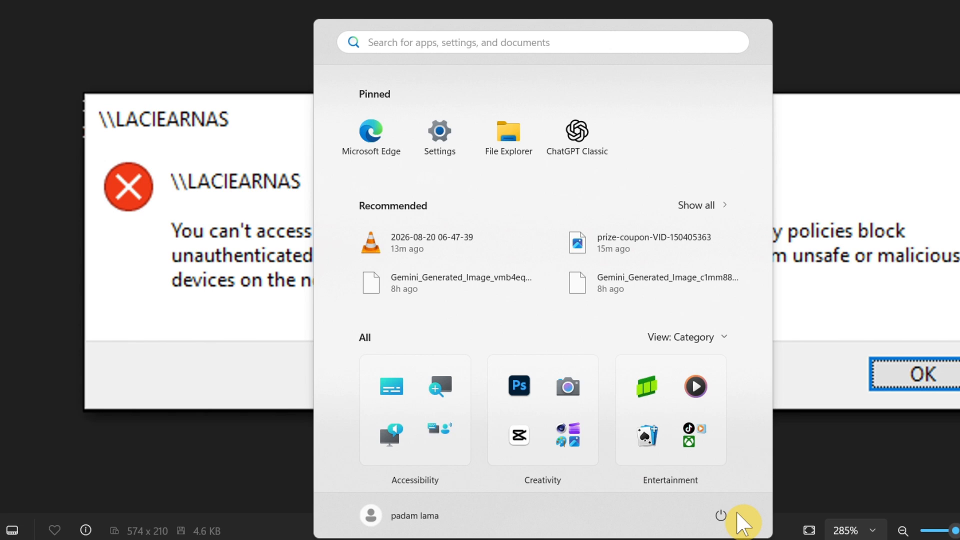
click(721, 516)
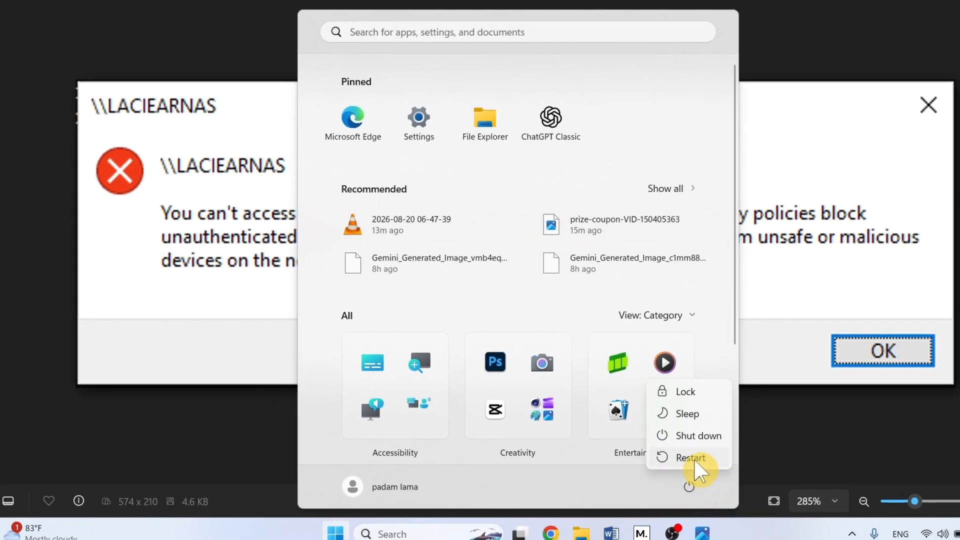
click(116, 281)
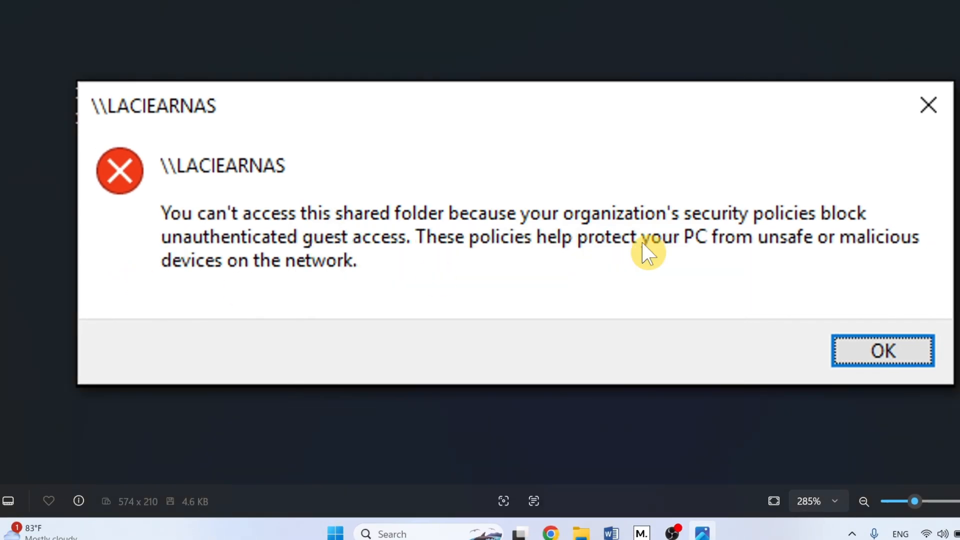